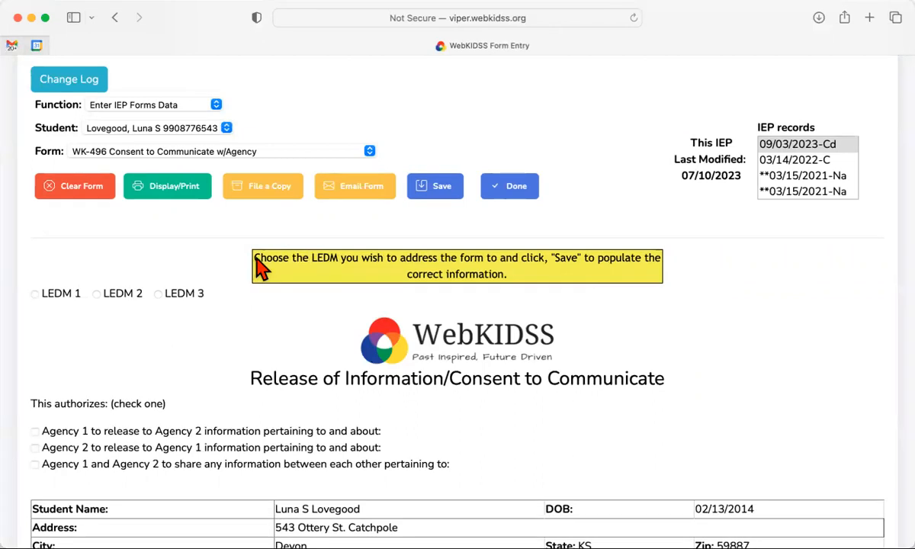
# Address the consent form to LEDM 1 and save it
pyautogui.moveTo(255, 257); pyautogui.dragTo(427, 260)
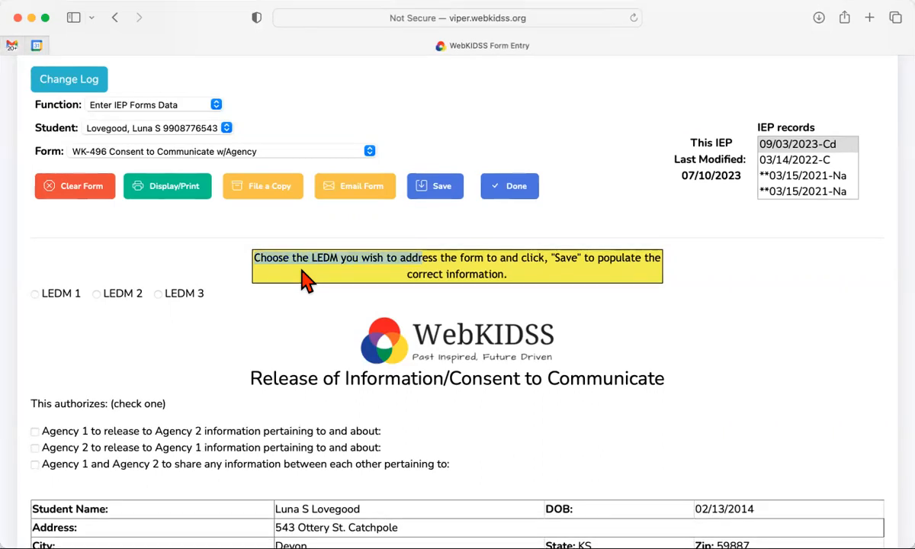
pyautogui.click(263, 316)
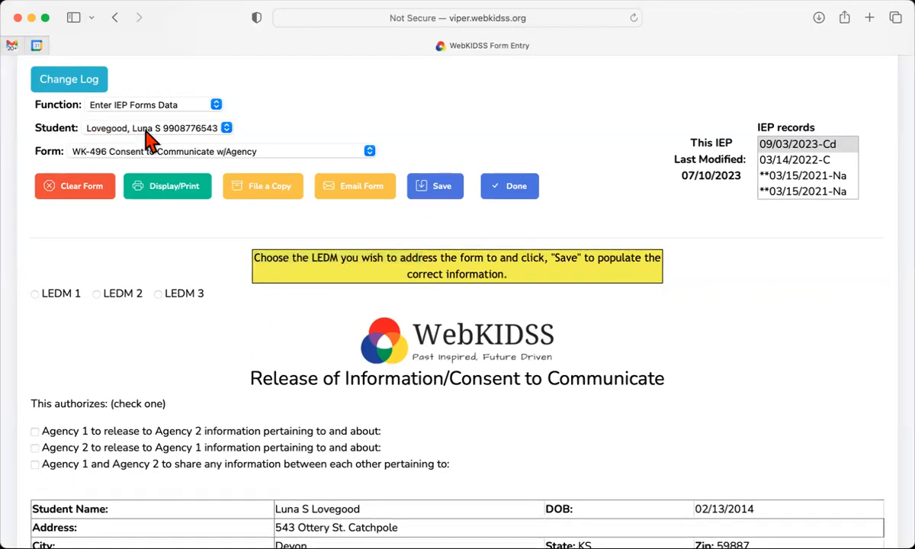
pyautogui.click(35, 295)
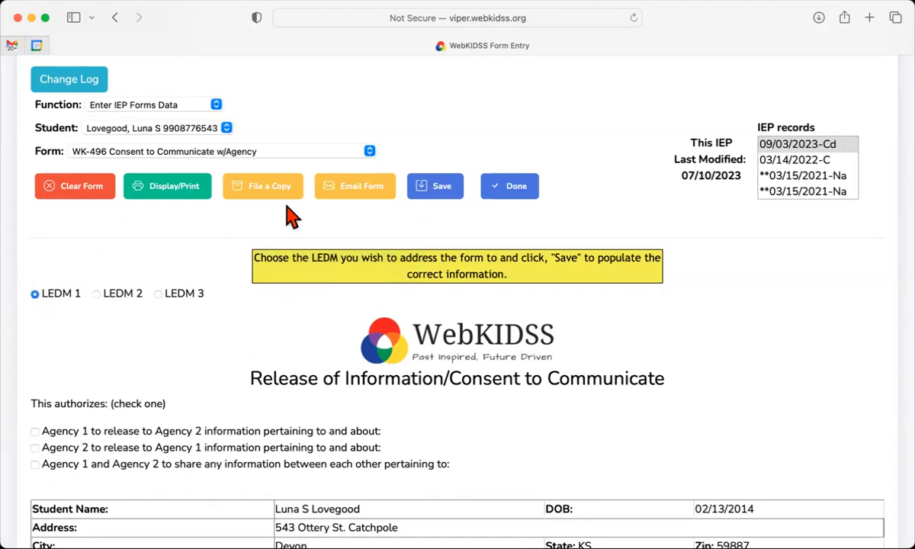
pyautogui.click(433, 190)
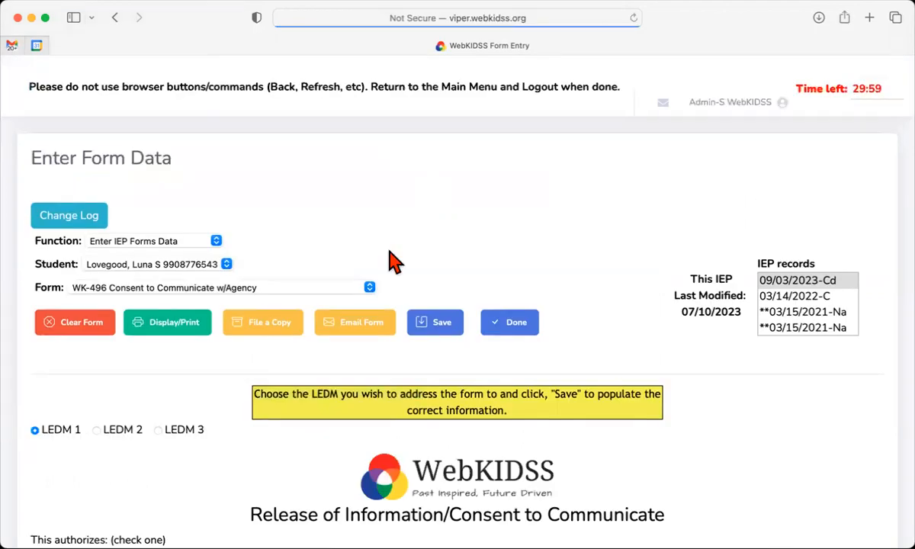
# Check the prefilled decision-maker name and the authorization instruction line
pyautogui.scroll(-2, 313, 367)
pyautogui.scroll(-15, 315, 369)
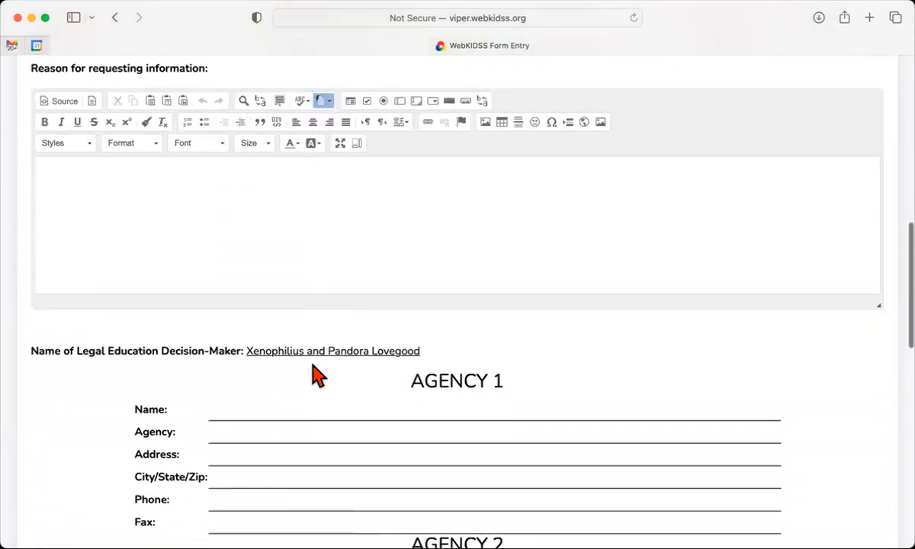
pyautogui.moveTo(244, 324); pyautogui.dragTo(423, 325)
pyautogui.scroll(15, 424, 334)
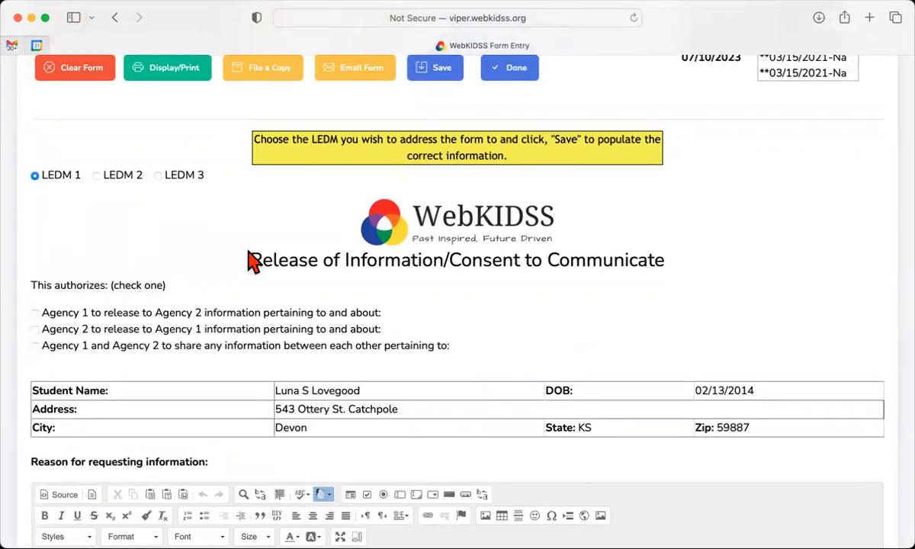
pyautogui.scroll(-5, 252, 261)
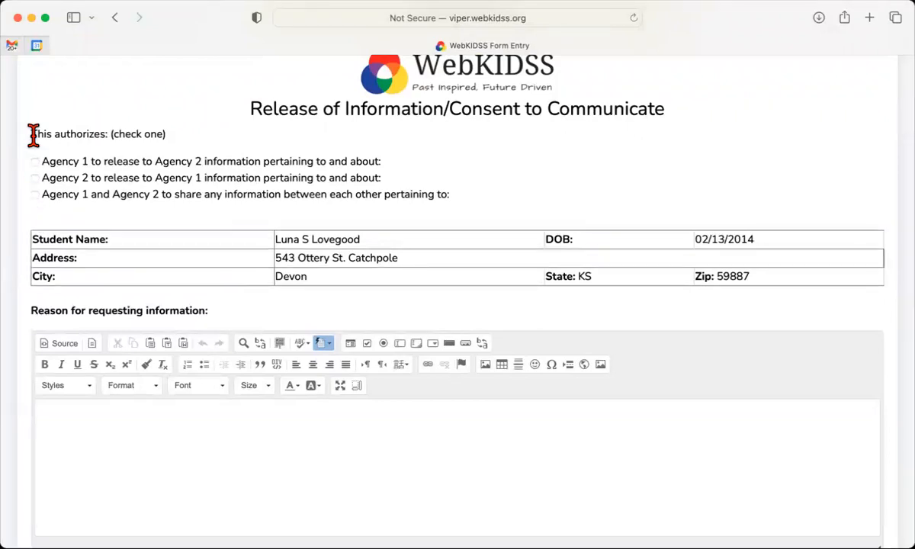
pyautogui.moveTo(33, 135); pyautogui.dragTo(81, 139)
# Under 'This authorizes', tick 'Agency 1 and Agency 2 to share any information' as the final choice
pyautogui.click(80, 139)
pyautogui.click(34, 195)
pyautogui.click(35, 162)
pyautogui.rightClick(37, 177)
pyautogui.click(35, 180)
pyautogui.click(35, 178)
pyautogui.click(35, 162)
pyautogui.click(36, 195)
pyautogui.scroll(-3, 103, 252)
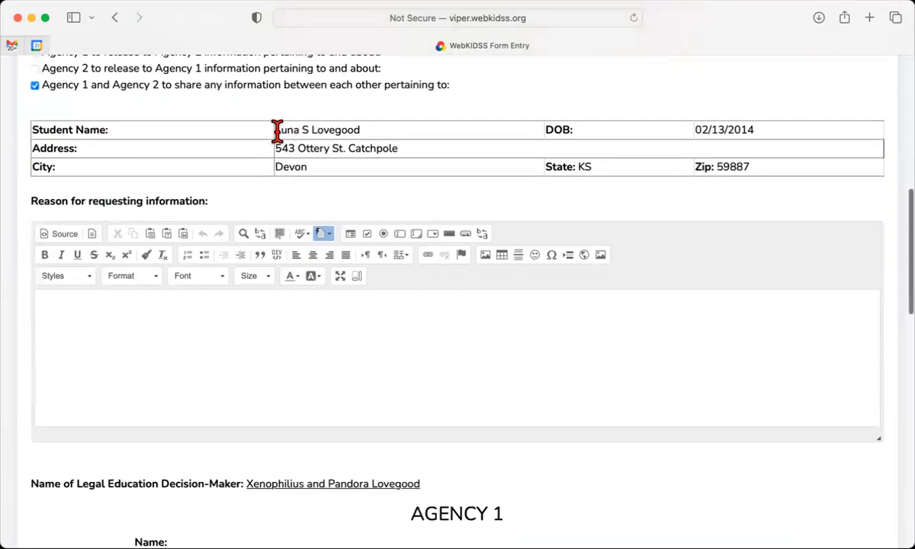
# Place the cursor in the 'Reason for requesting information' editor
pyautogui.moveTo(277, 131); pyautogui.dragTo(359, 130)
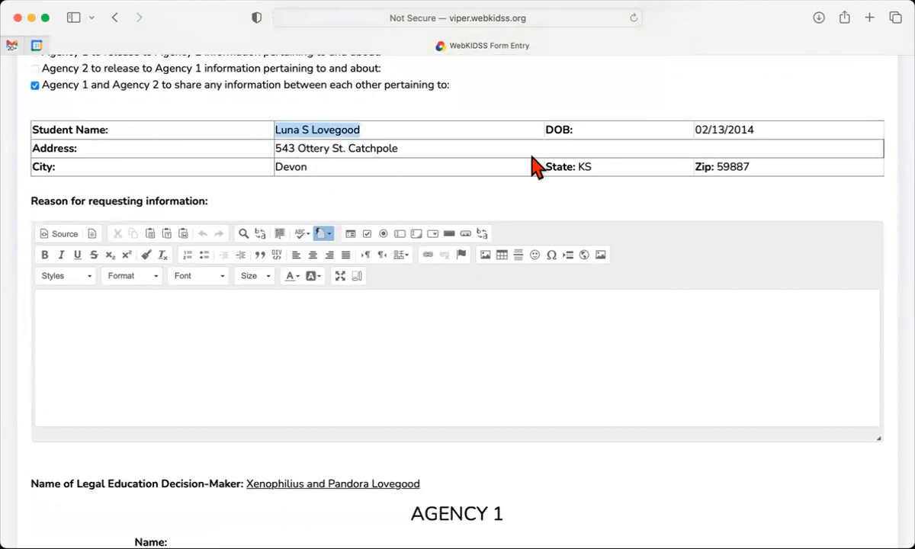
pyautogui.click(654, 199)
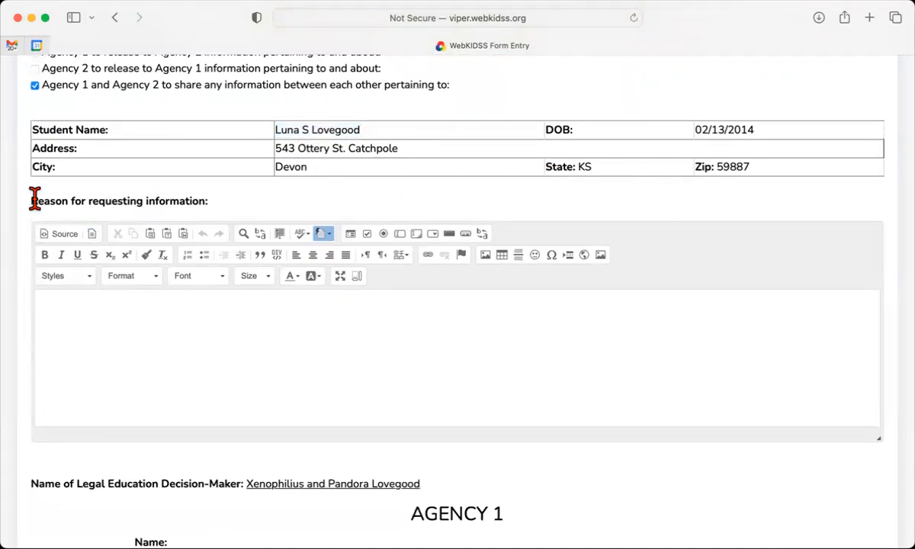
pyautogui.moveTo(30, 201); pyautogui.dragTo(225, 211)
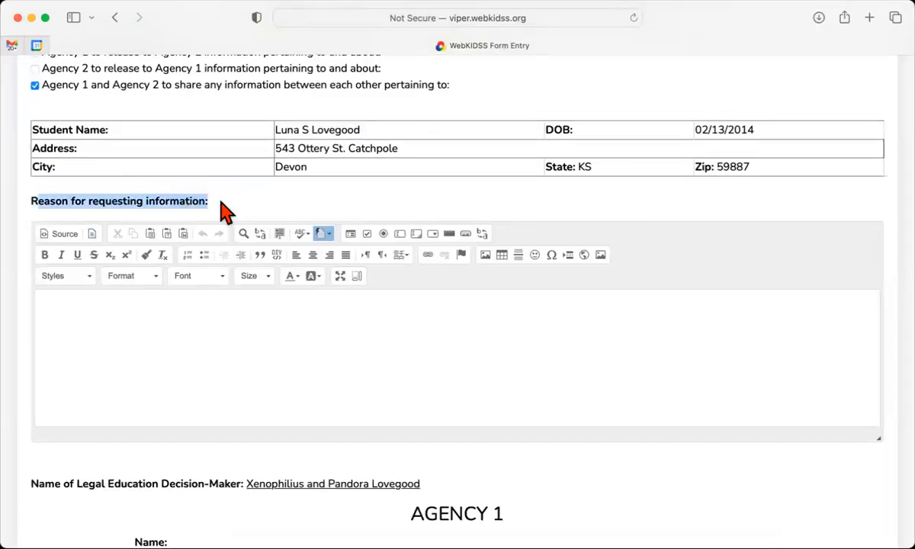
pyautogui.click(136, 327)
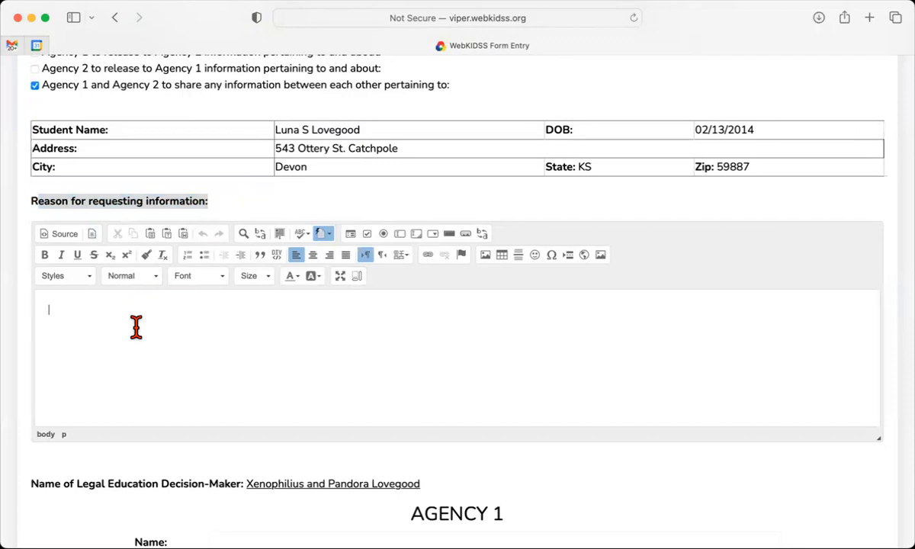
pyautogui.click(157, 196)
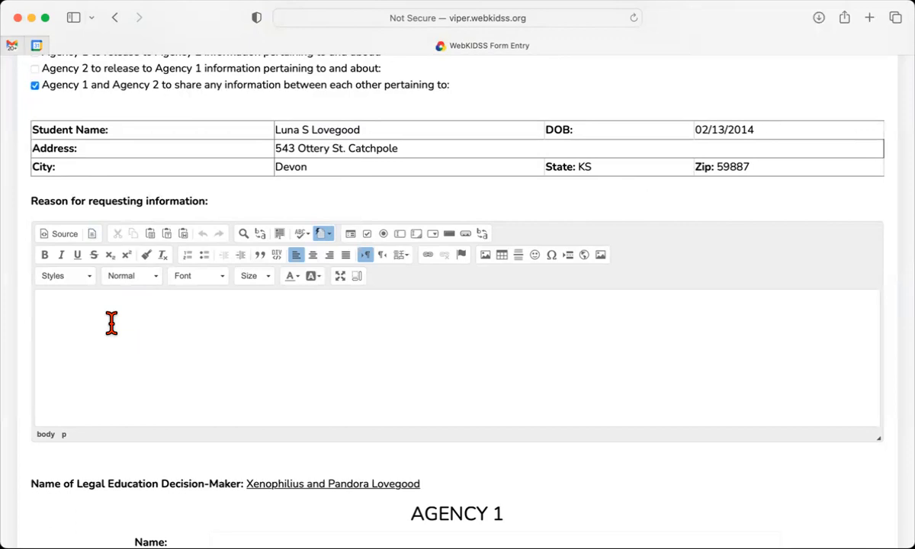
# Paste 'Enter text here.' as the reason for requesting information
pyautogui.write('Enter text here.')
pyautogui.scroll(-5, 146, 341)
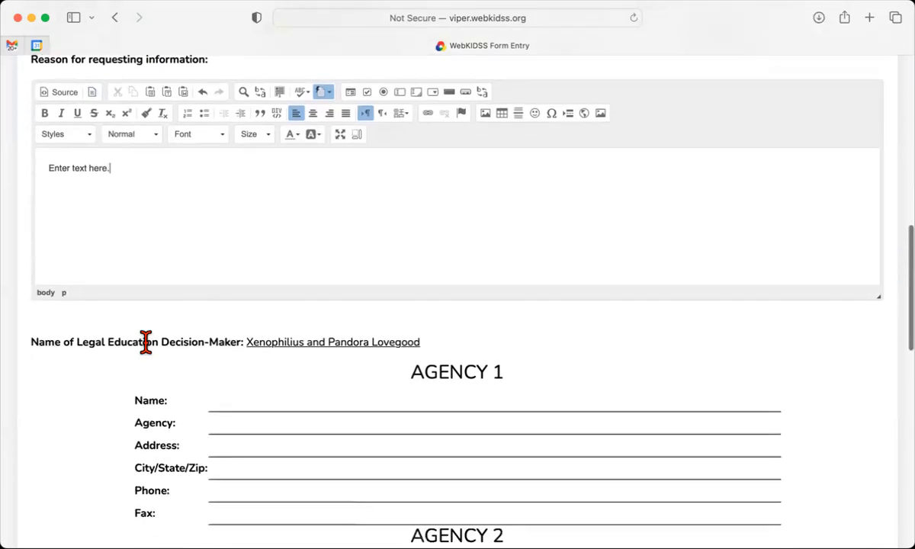
pyautogui.scroll(-3, 145, 342)
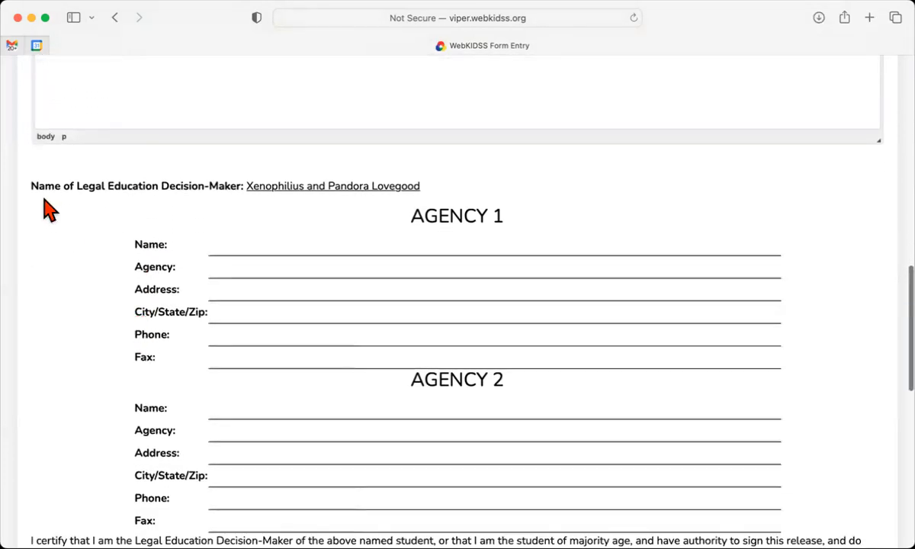
pyautogui.moveTo(35, 186); pyautogui.dragTo(450, 187)
pyautogui.click(266, 189)
# Step through the Agency 1 and Agency 2 contact fields, ending in Agency 1 Name
pyautogui.click(406, 240)
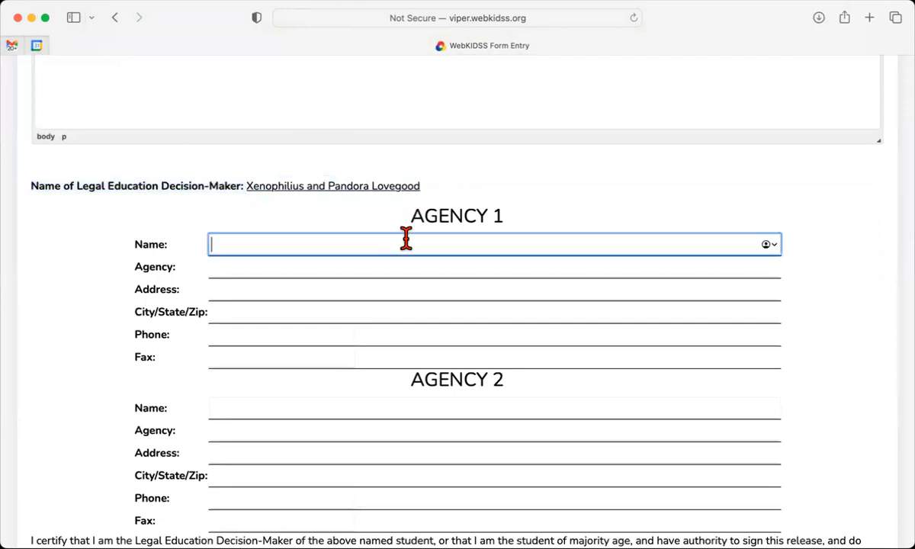
pyautogui.click(256, 422)
pyautogui.click(255, 414)
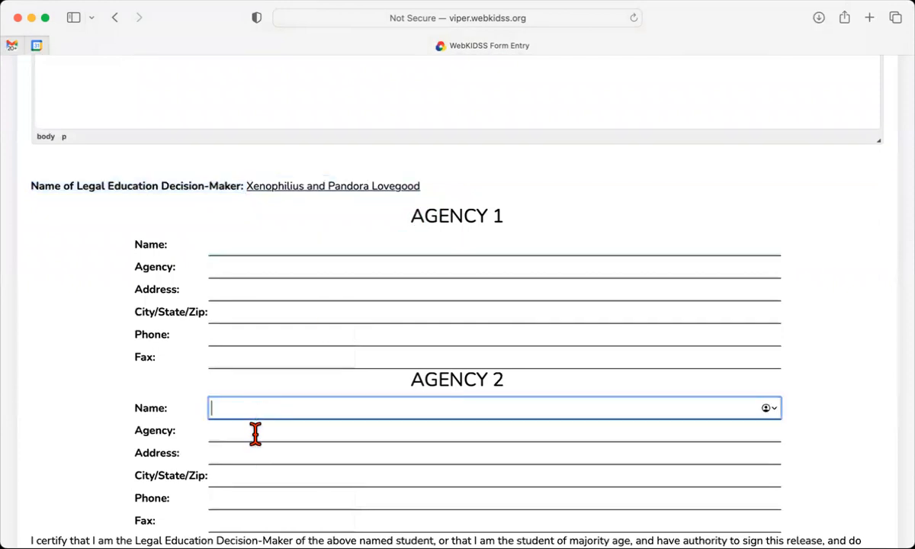
pyautogui.click(250, 472)
pyautogui.click(244, 497)
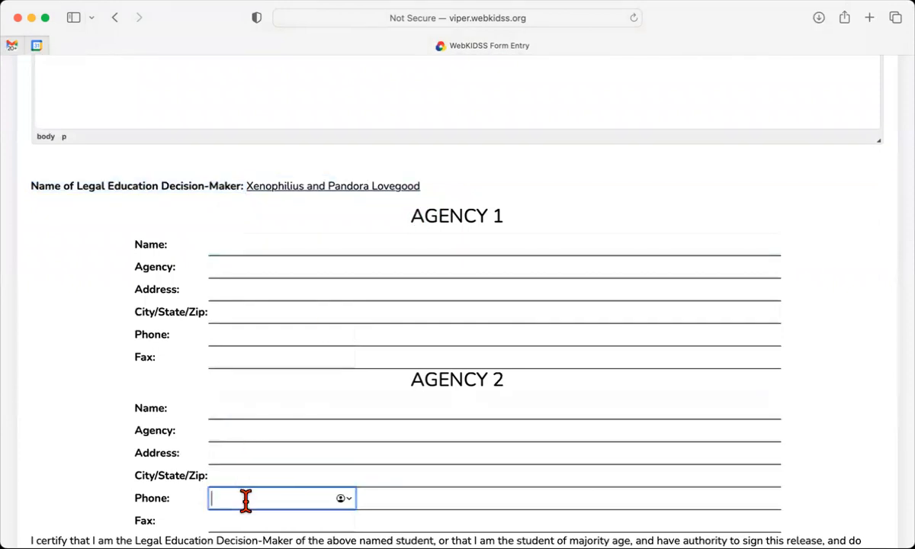
pyautogui.click(242, 520)
pyautogui.click(256, 242)
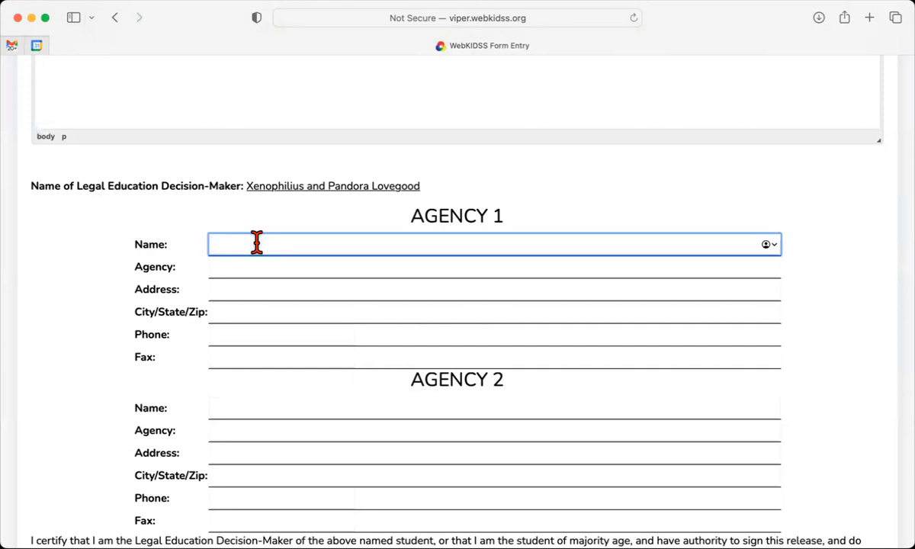
# Set Agency 1's Agency to Arrowhead West and its Name to Staff
pyautogui.write('Arrowhead W')
pyautogui.press('BackSpace')
pyautogui.write('West')
pyautogui.moveTo(302, 243); pyautogui.dragTo(213, 230)
pyautogui.press('super+c')
pyautogui.click(227, 267)
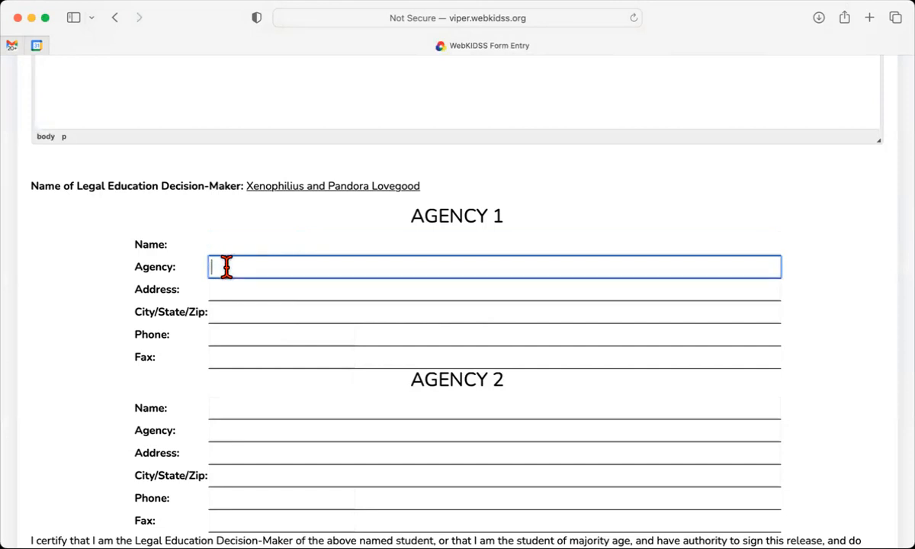
pyautogui.write('Arrowhead West')
pyautogui.click(224, 241)
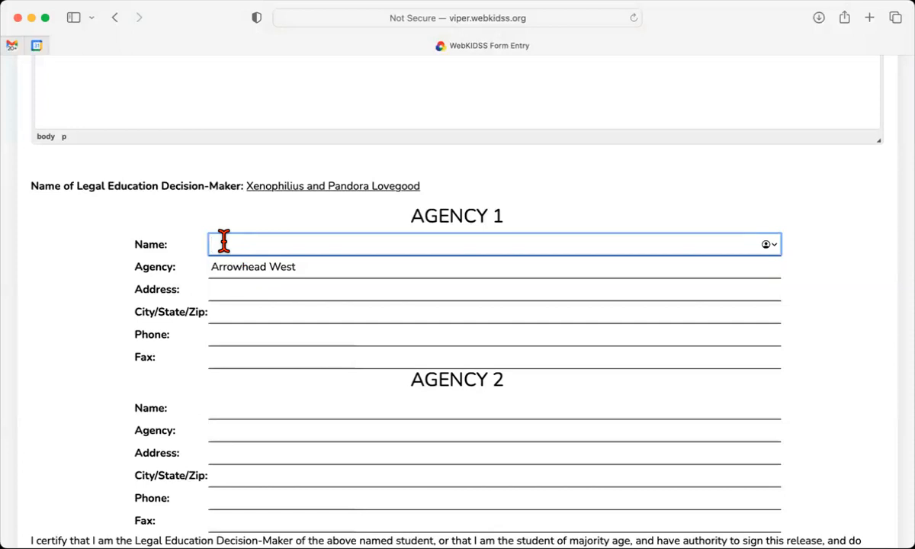
pyautogui.click(309, 267)
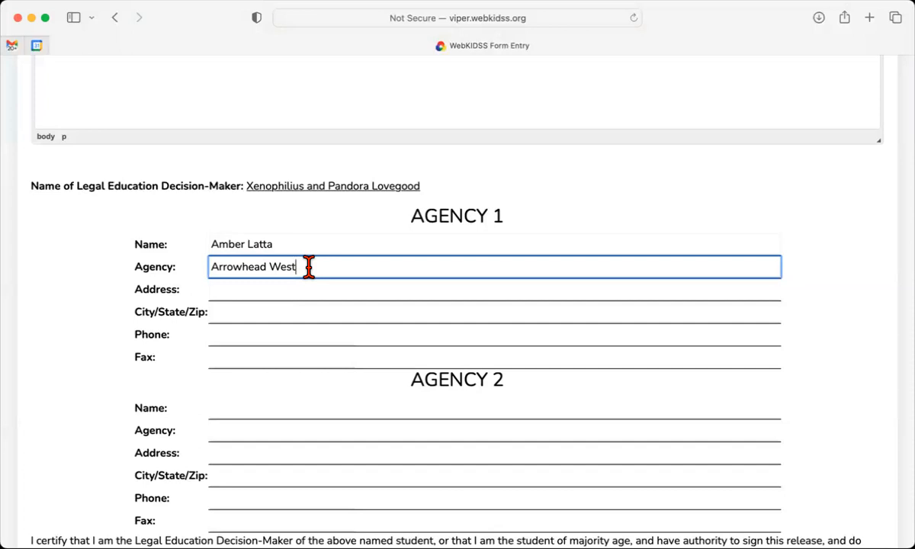
pyautogui.moveTo(271, 243); pyautogui.dragTo(187, 249)
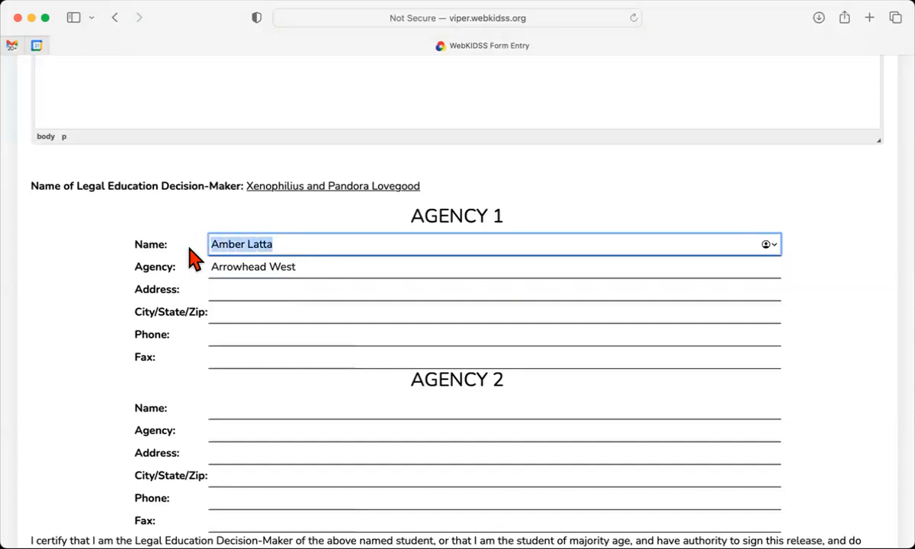
pyautogui.write('Staff')
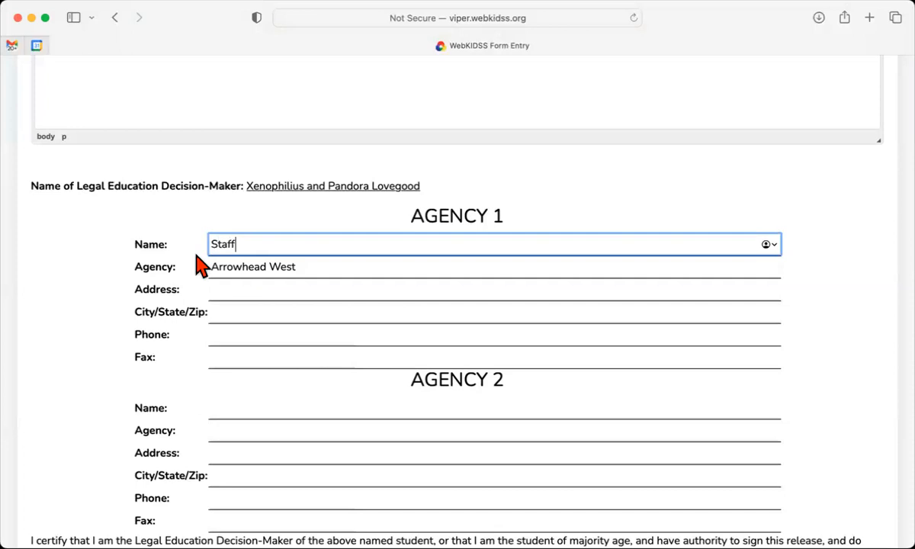
# Paste Arrowhead West into Agency 1's Address, City/State/Zip, Phone and Fax
pyautogui.click(242, 289)
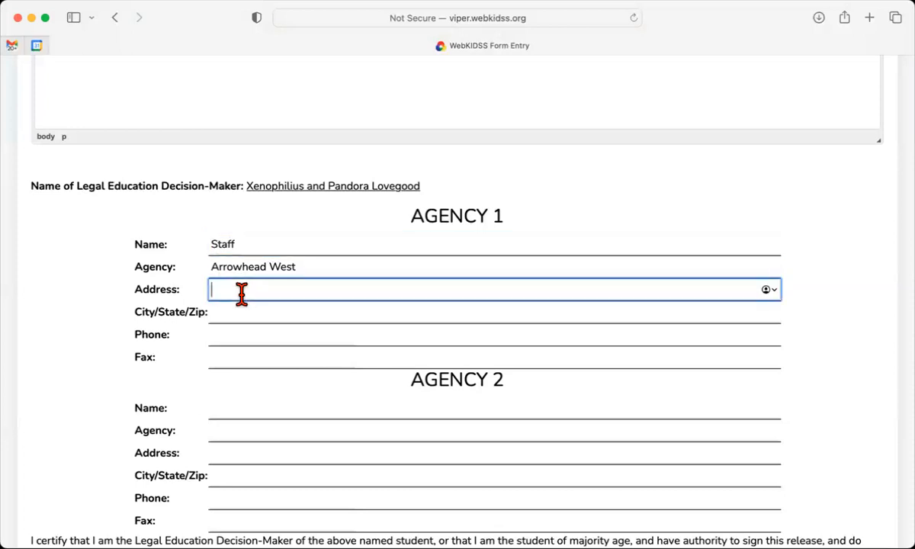
pyautogui.press('super+v')
pyautogui.click(237, 316)
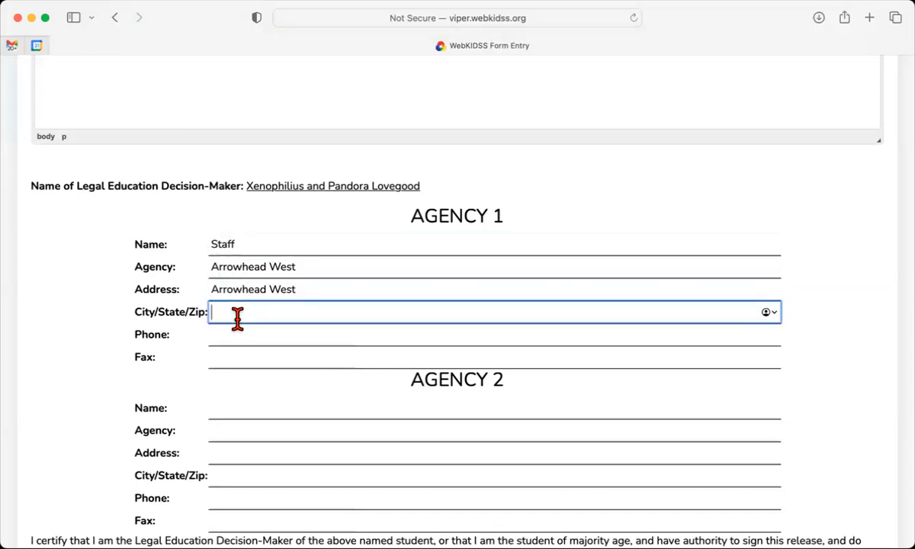
pyautogui.press('super+v')
pyautogui.click(236, 334)
pyautogui.press('super+v')
pyautogui.click(275, 358)
pyautogui.press('super+v')
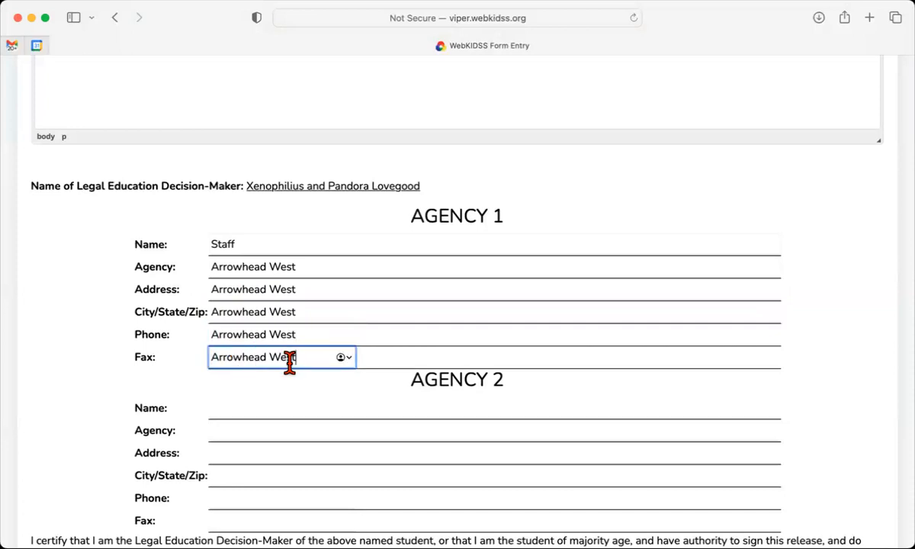
pyautogui.scroll(-3, 290, 362)
pyautogui.scroll(2, 290, 362)
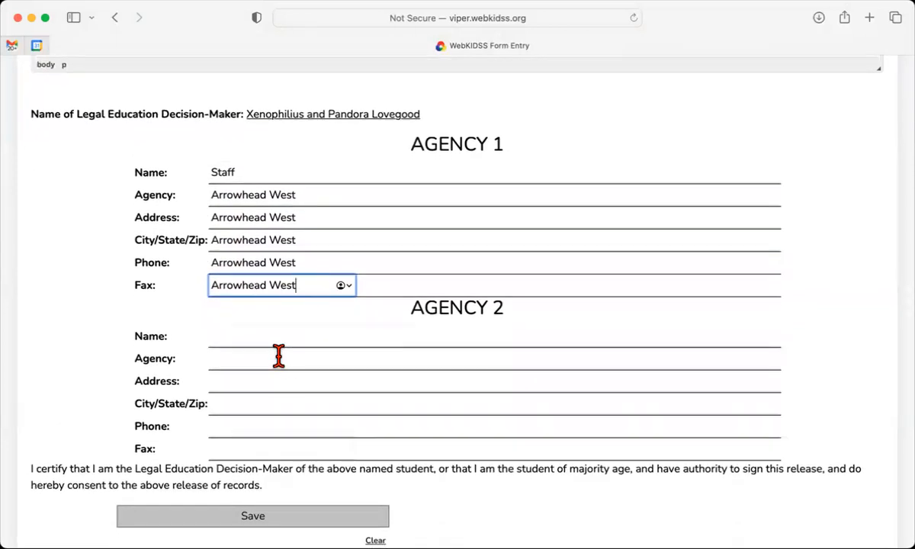
# Enter SPED Staff as the Agency 2 Name
pyautogui.click(265, 341)
pyautogui.write('SPED Staff')
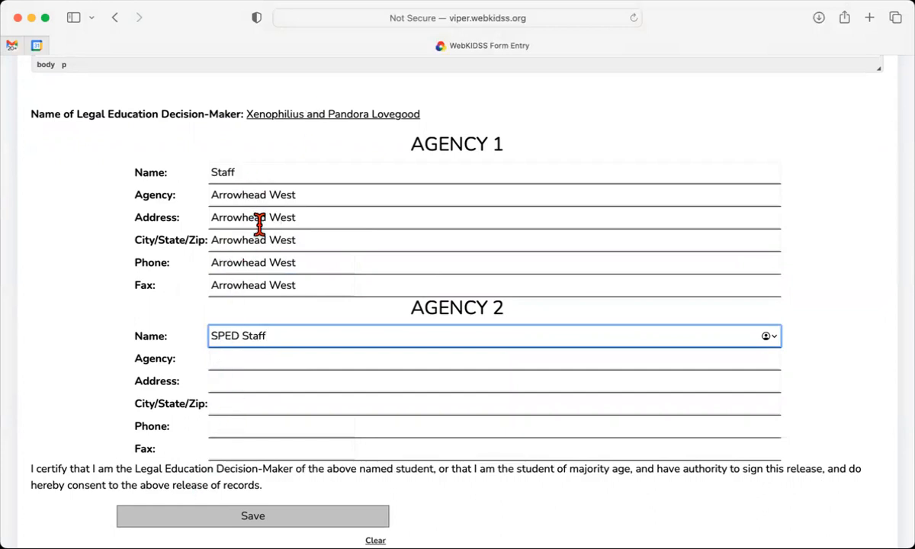
pyautogui.scroll(10, 258, 225)
pyautogui.scroll(2, 259, 224)
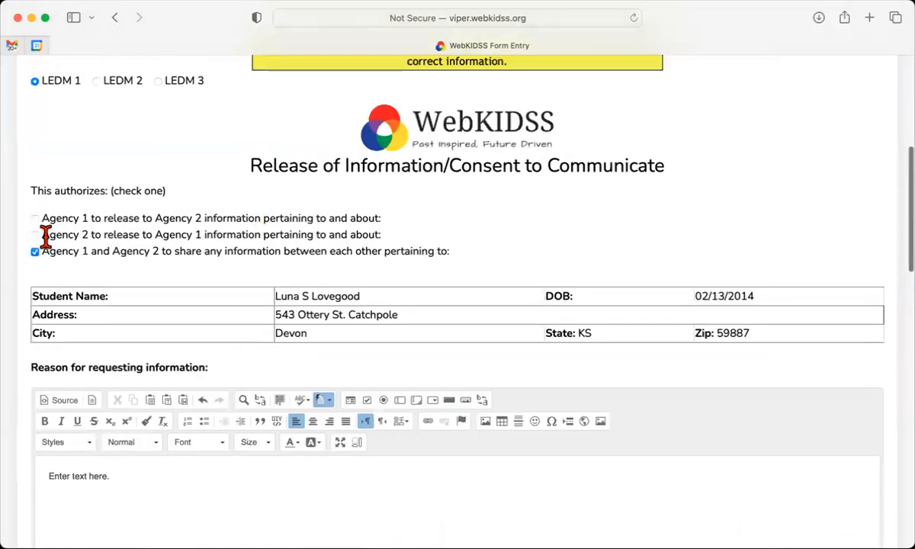
pyautogui.scroll(-2, 45, 237)
pyautogui.scroll(-8, 46, 238)
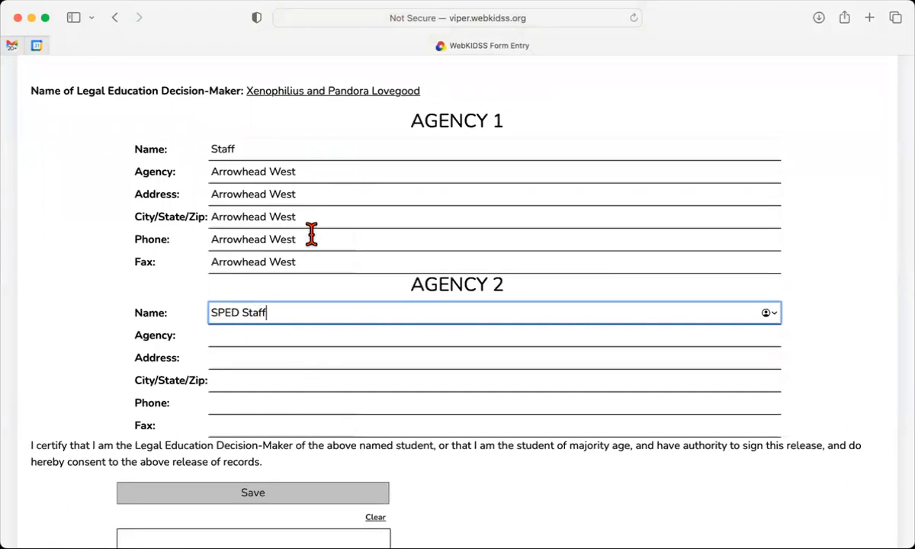
# Paste Arrowhead West into Agency 2's Agency, Address, City/State/Zip, Phone and Fax
pyautogui.click(229, 339)
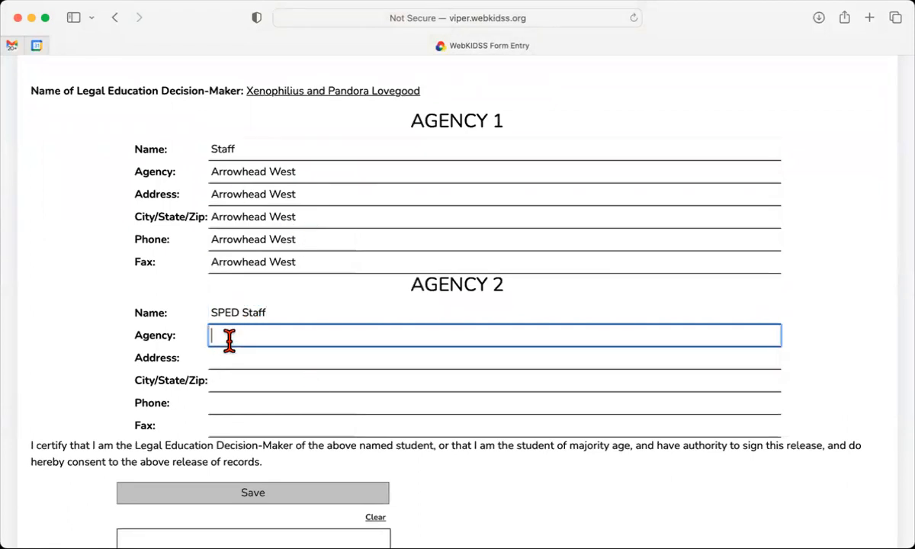
pyautogui.write('Arrowhead West')
pyautogui.click(228, 359)
pyautogui.write('Arrowhead West')
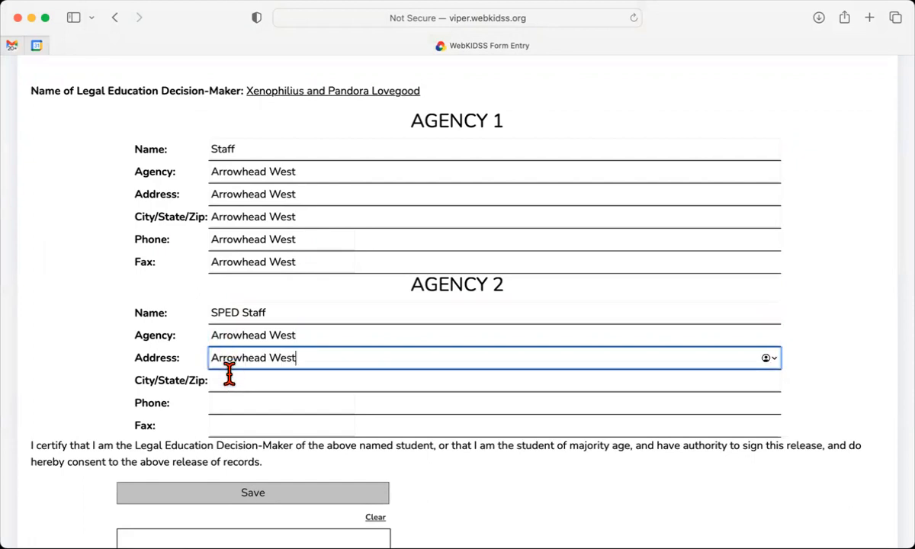
pyautogui.click(227, 382)
pyautogui.write('Arrowhead West')
pyautogui.click(225, 403)
pyautogui.write('Arrowhead West')
pyautogui.click(221, 424)
pyautogui.write('Arrowhead West')
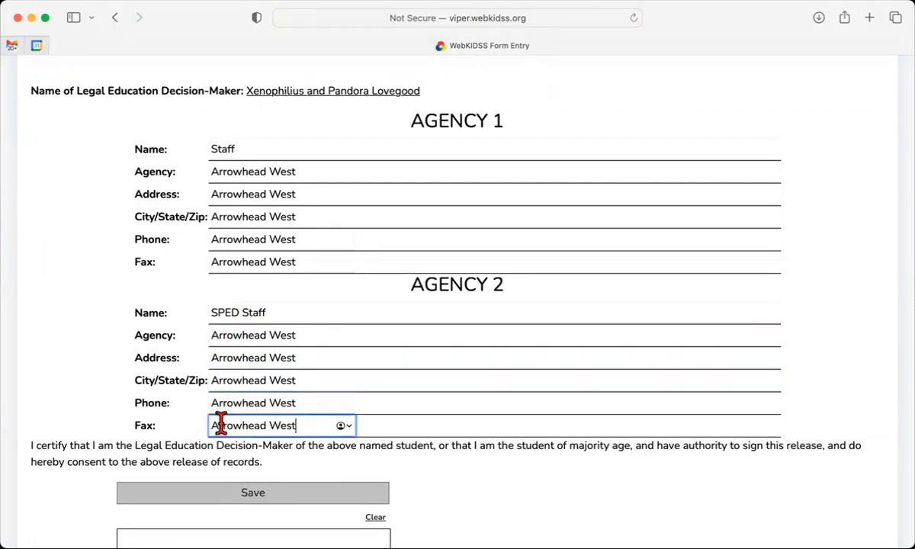
pyautogui.scroll(-5, 360, 343)
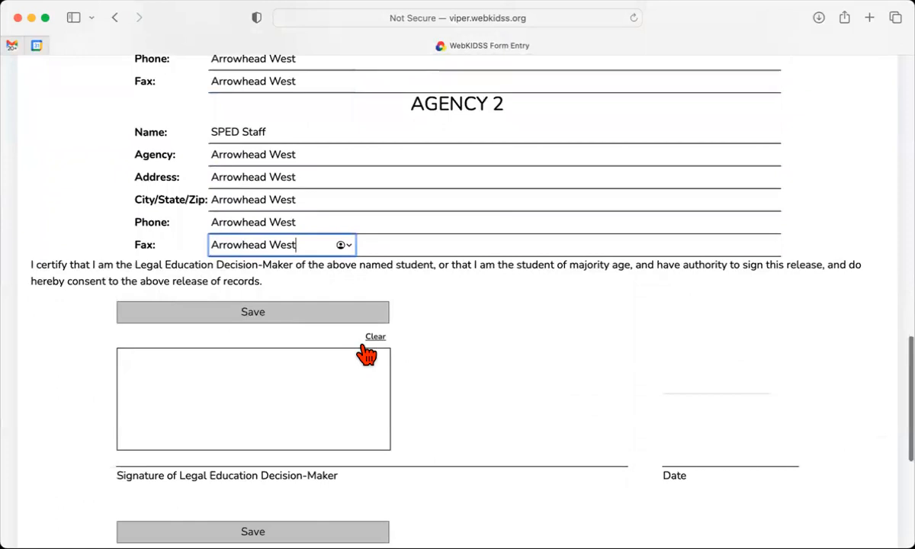
pyautogui.scroll(-1, 247, 221)
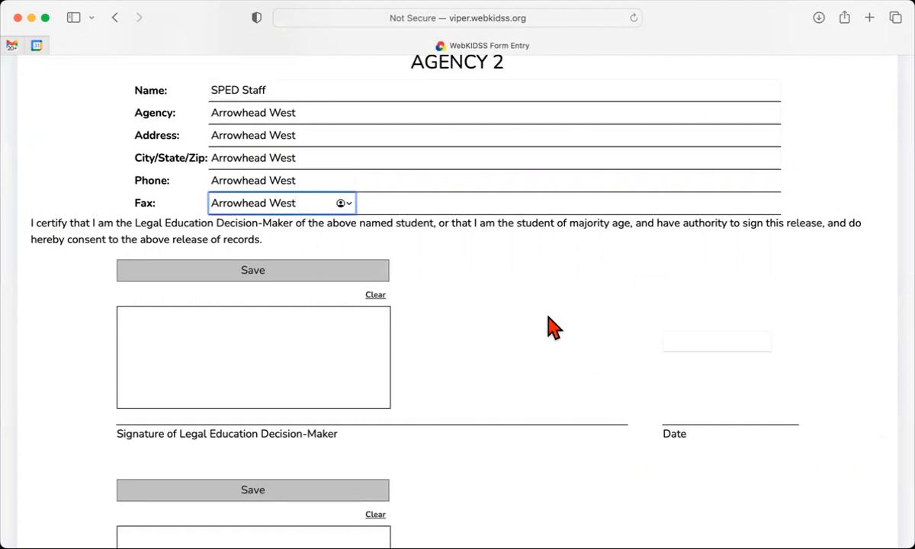
# Save the consent form with both Agency 1 and Agency 2 sections filled
pyautogui.scroll(-6, 572, 357)
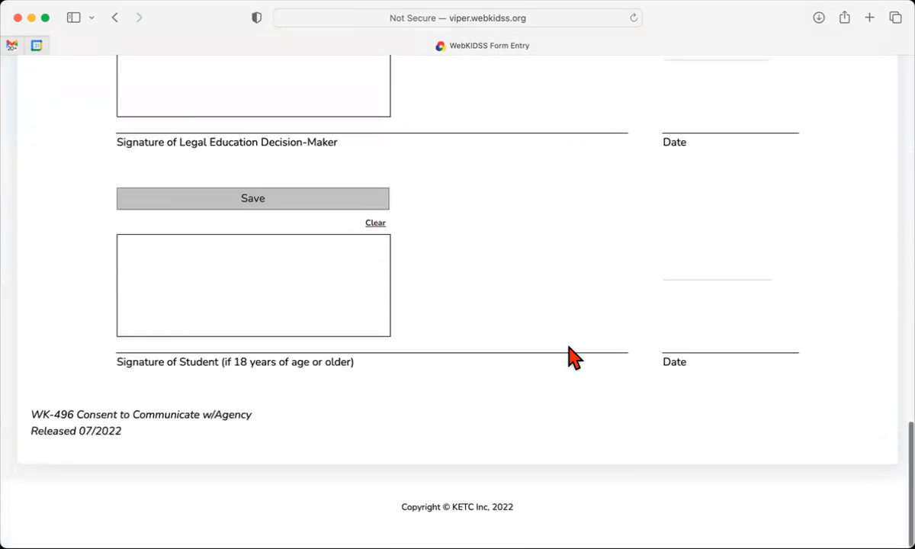
pyautogui.scroll(3, 568, 358)
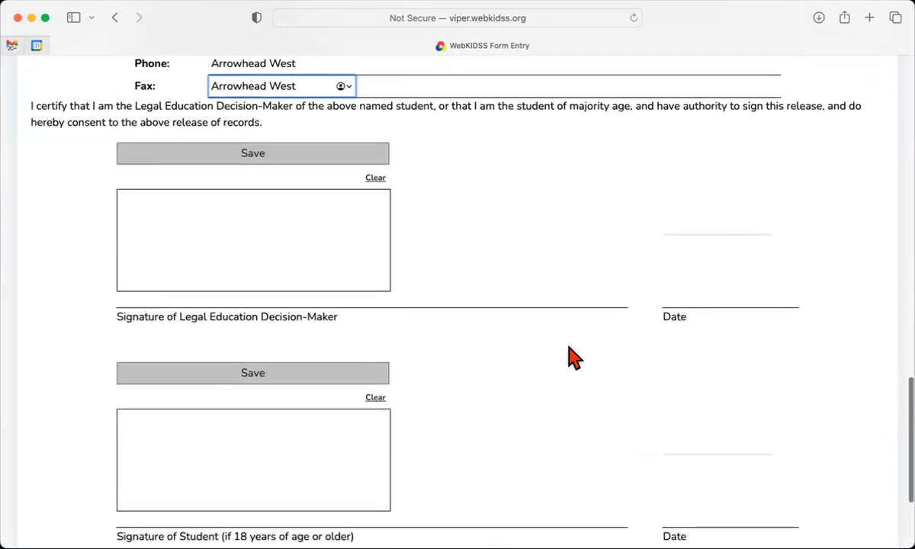
pyautogui.click(521, 252)
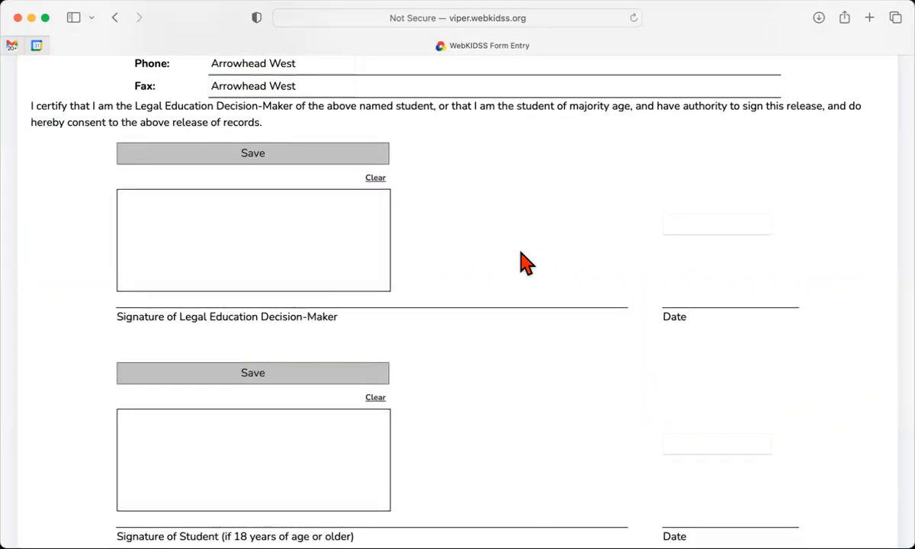
pyautogui.scroll(20, 520, 263)
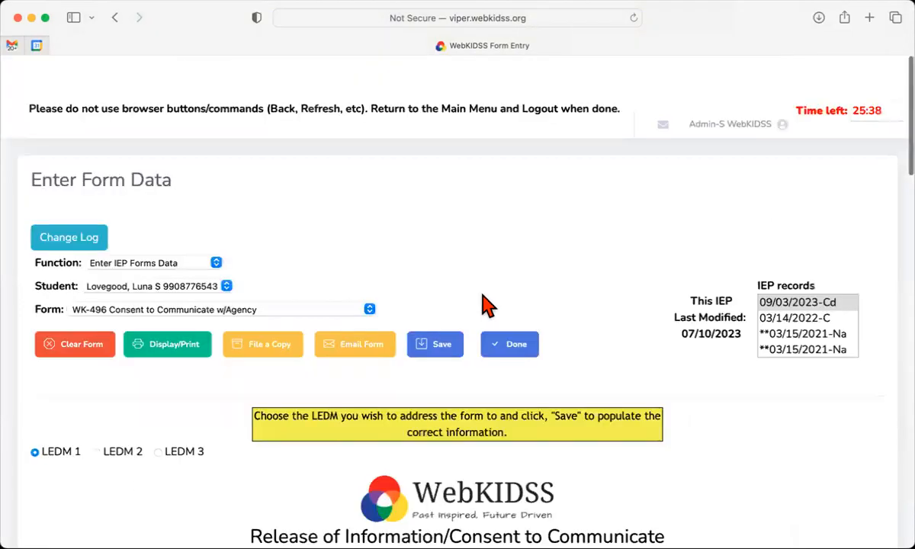
pyautogui.click(435, 320)
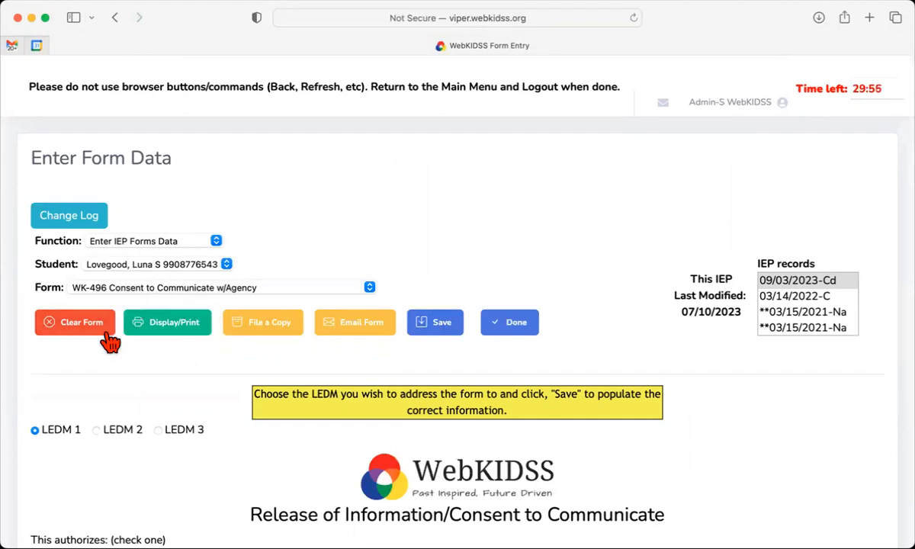
pyautogui.scroll(-20, 199, 363)
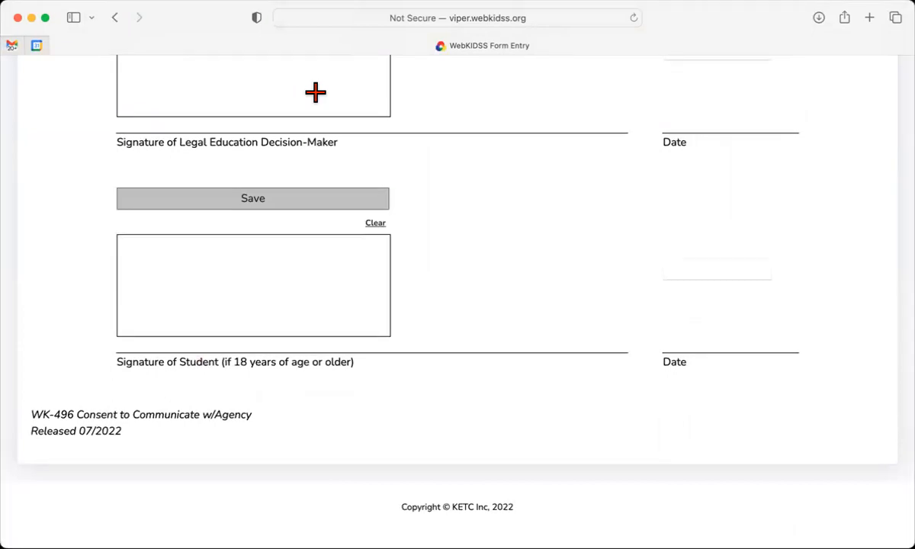
# Draw the decision-maker's signature, dot the i, cross the t, and save it
pyautogui.scroll(5, 315, 92)
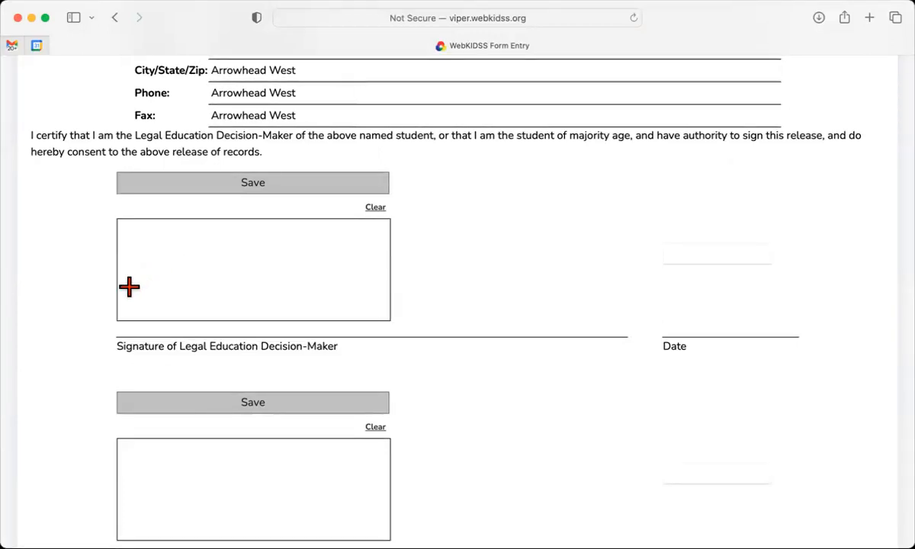
pyautogui.moveTo(129, 287)
pyautogui.mouseDown()
pyautogui.moveTo(147, 253)
pyautogui.moveTo(134, 274)
pyautogui.moveTo(163, 256)
pyautogui.moveTo(191, 257)
pyautogui.moveTo(196, 306)
pyautogui.moveTo(225, 264)
pyautogui.moveTo(252, 259)
pyautogui.moveTo(243, 276)
pyautogui.moveTo(262, 276)
pyautogui.moveTo(327, 240)
pyautogui.moveTo(369, 249)
pyautogui.mouseUp()
pyautogui.click(161, 244)
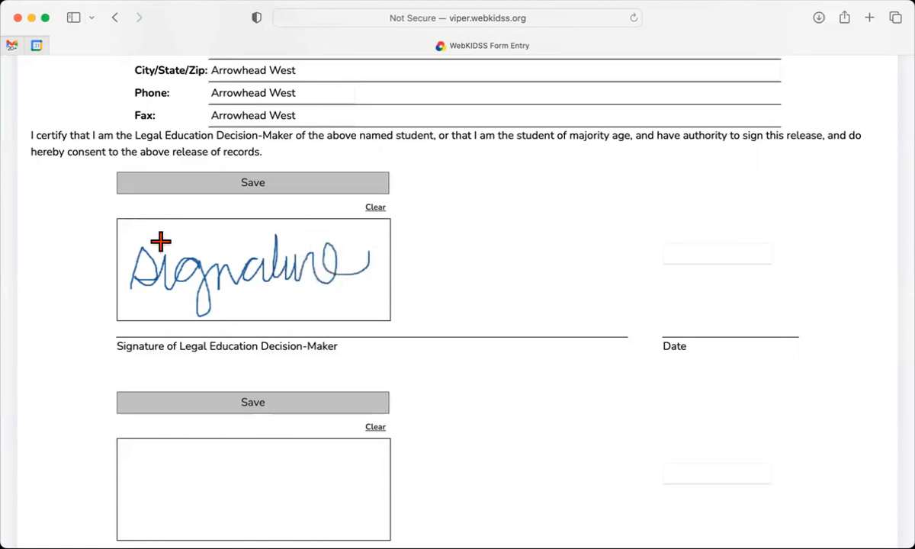
pyautogui.moveTo(267, 246); pyautogui.dragTo(295, 245)
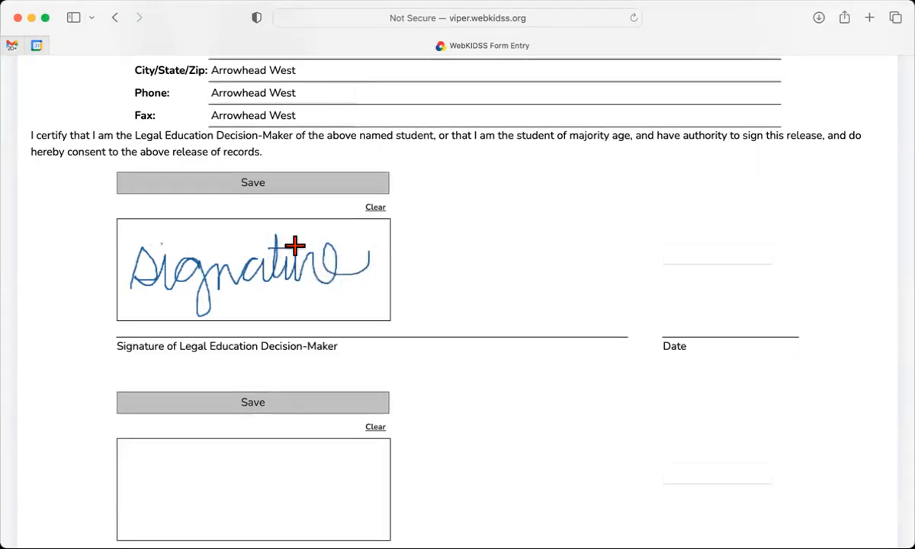
pyautogui.click(276, 185)
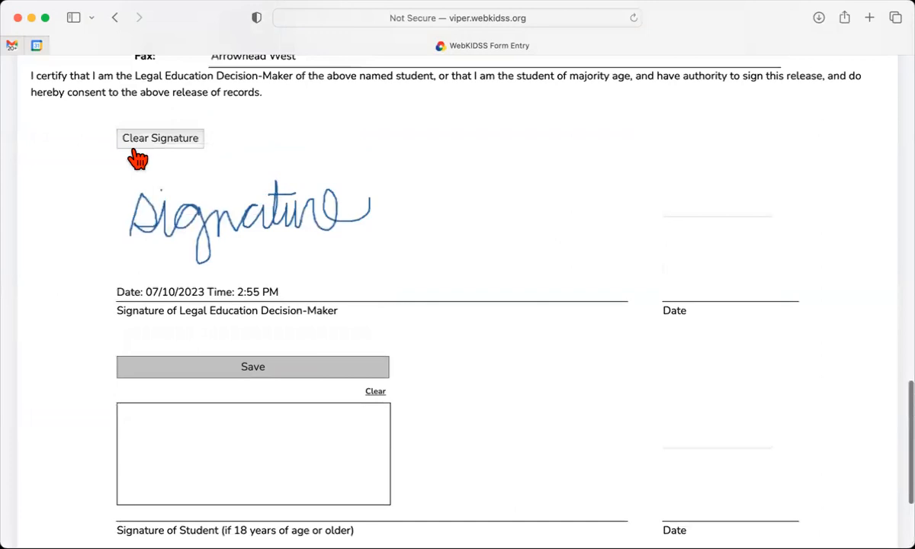
# Enter 7/10/23 in the Date field beside the decision-maker's signature
pyautogui.moveTo(115, 302)
pyautogui.mouseDown()
pyautogui.moveTo(174, 292)
pyautogui.moveTo(247, 306)
pyautogui.moveTo(288, 298)
pyautogui.mouseUp()
pyautogui.click(288, 299)
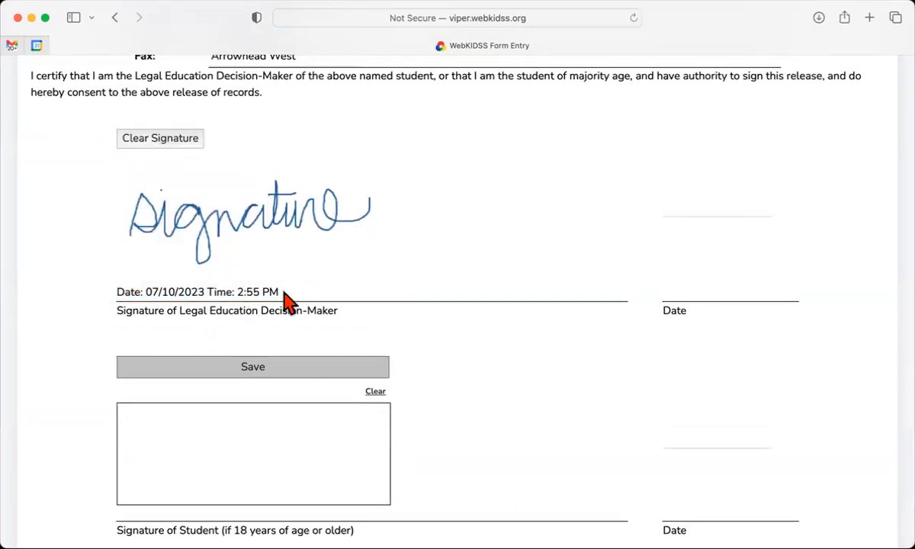
pyautogui.click(719, 205)
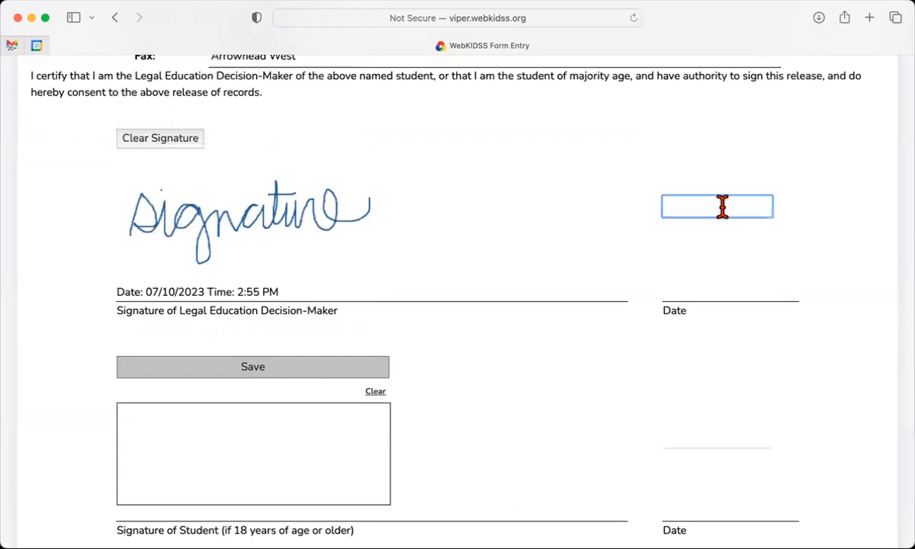
pyautogui.click(141, 292)
pyautogui.moveTo(143, 293); pyautogui.dragTo(193, 295)
pyautogui.click(737, 204)
pyautogui.write('7/10/23')
pyautogui.click(555, 395)
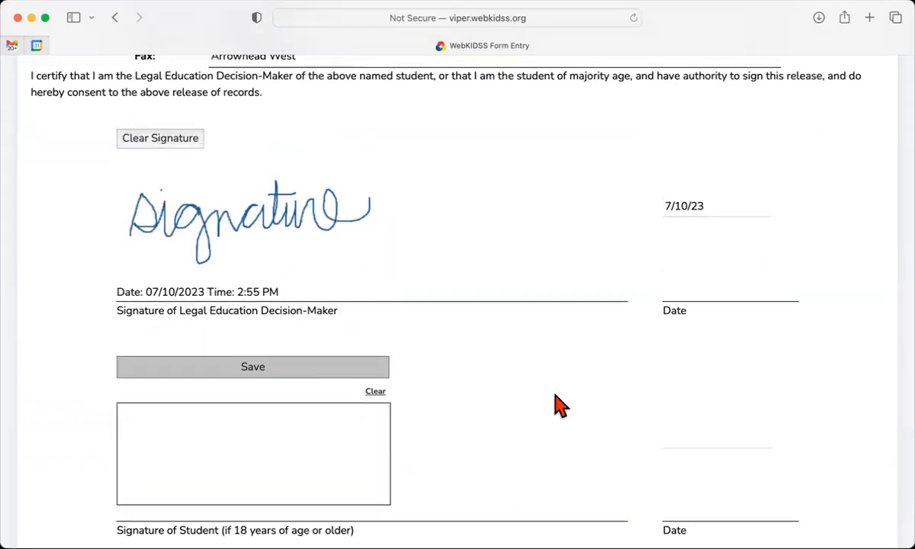
pyautogui.scroll(-2, 549, 399)
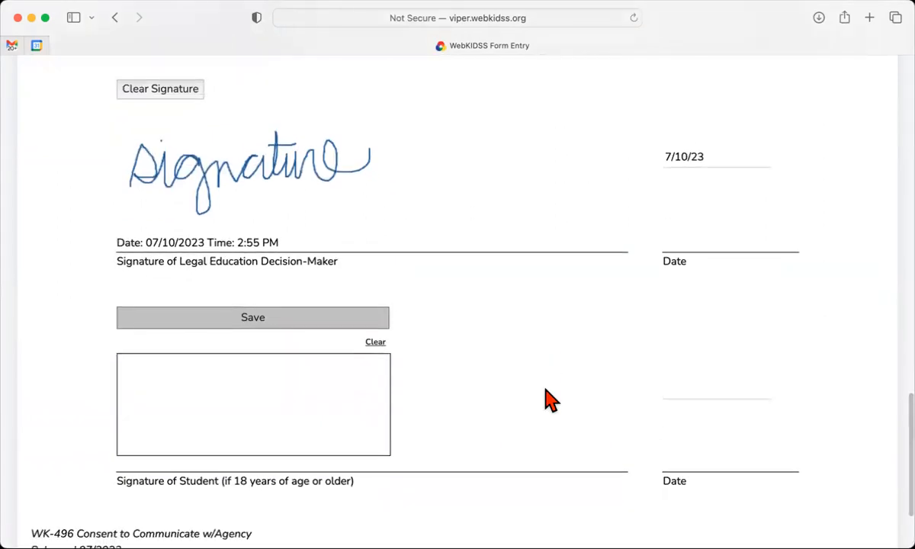
# Draw a signature in the Signature of Student box and save it
pyautogui.scroll(-1, 547, 401)
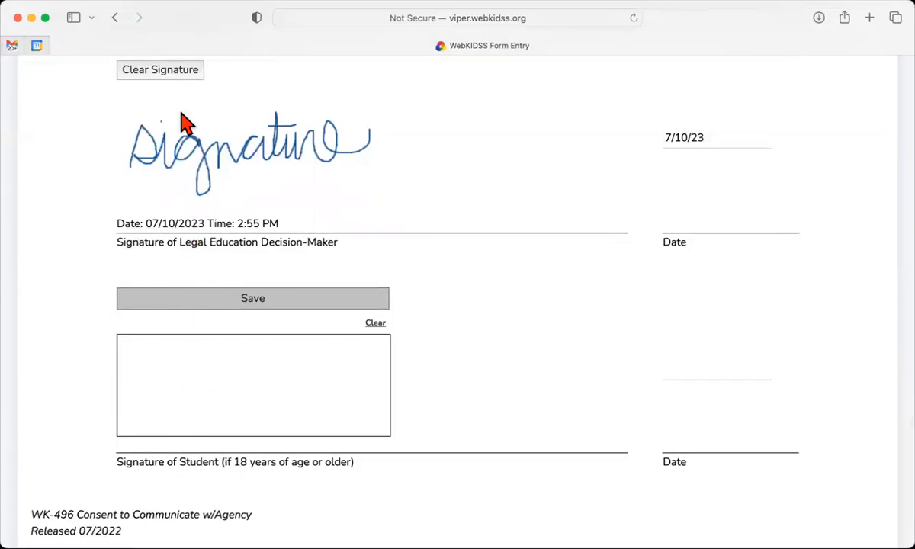
pyautogui.moveTo(142, 383); pyautogui.dragTo(357, 370)
pyautogui.click(282, 306)
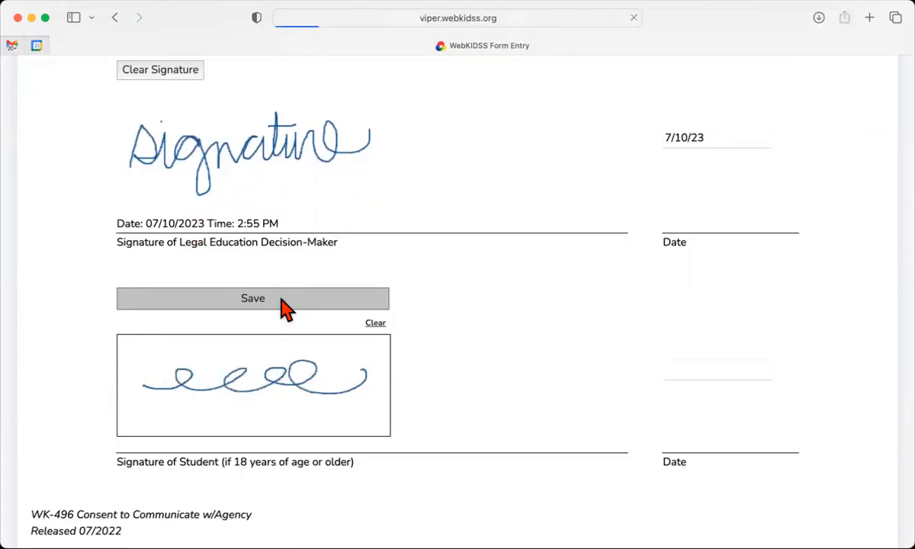
# Compare the 2:55 PM and 2:56 PM time stamps on the two signatures
pyautogui.scroll(-3, 286, 308)
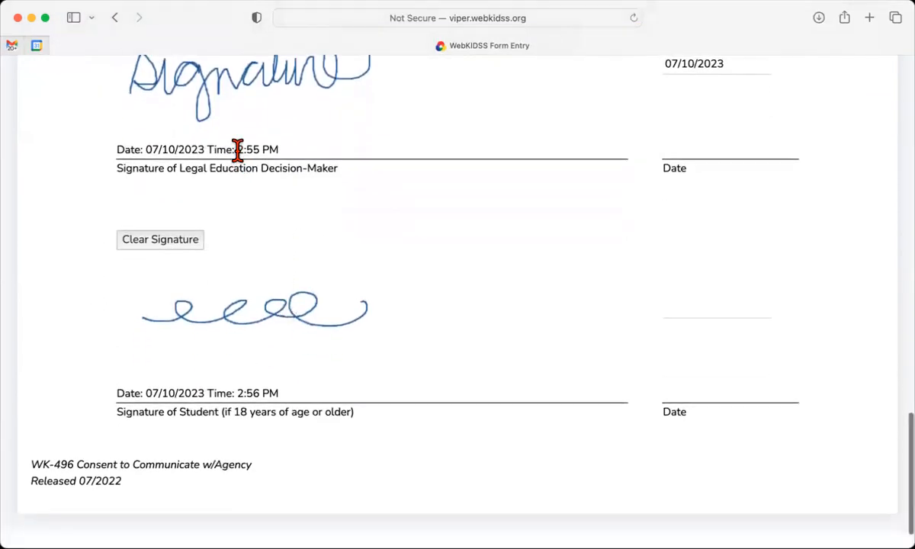
pyautogui.moveTo(238, 149); pyautogui.dragTo(278, 148)
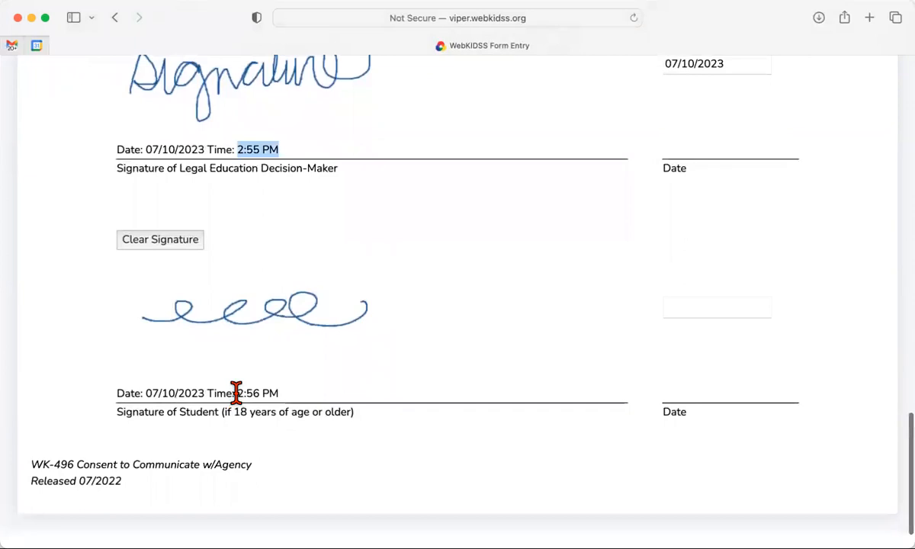
pyautogui.moveTo(238, 393); pyautogui.dragTo(296, 384)
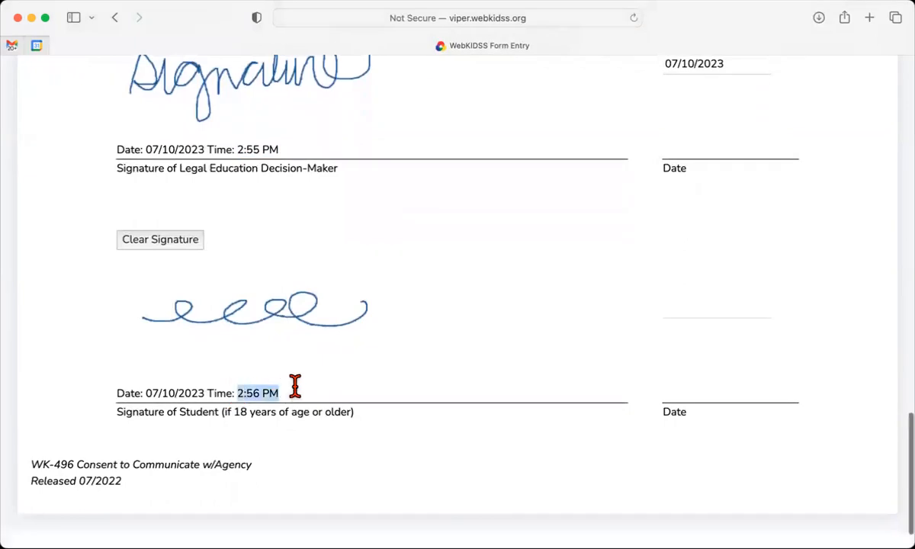
pyautogui.click(331, 401)
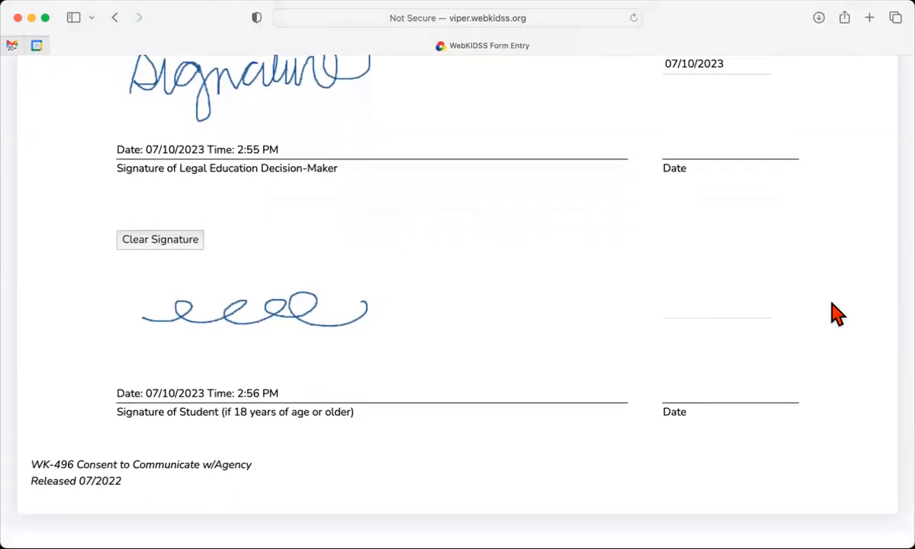
# Erase the saved student and decision-maker signatures, leaving the 07/10/2023 date in place
pyautogui.click(163, 242)
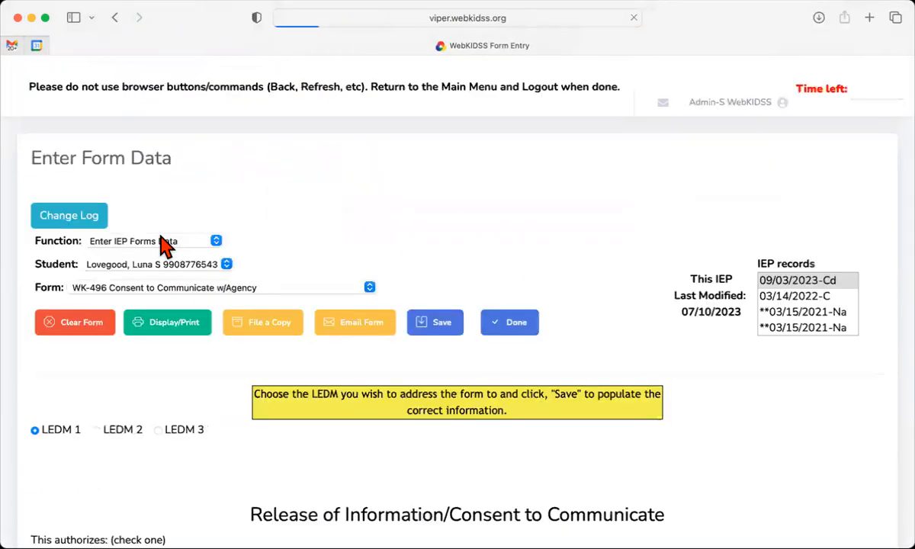
pyautogui.scroll(3, 183, 185)
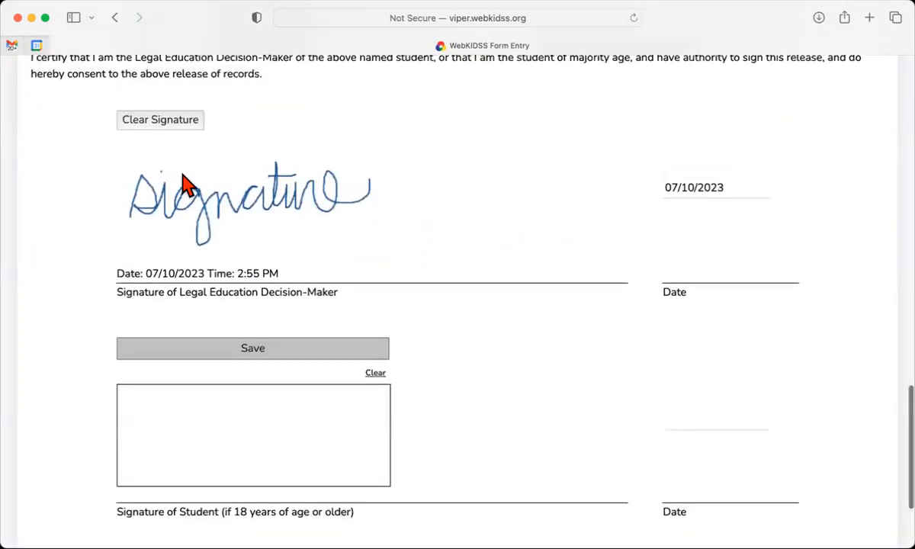
pyautogui.click(159, 136)
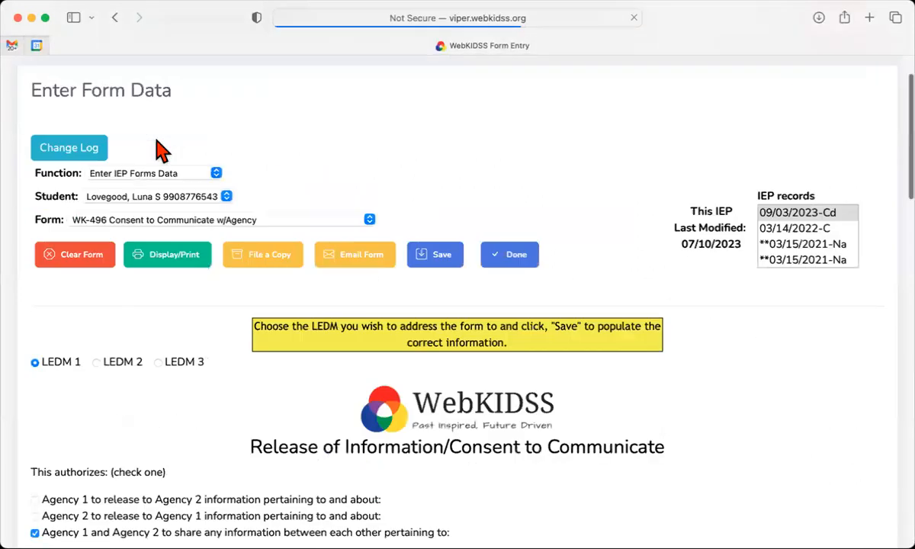
pyautogui.scroll(20, 160, 148)
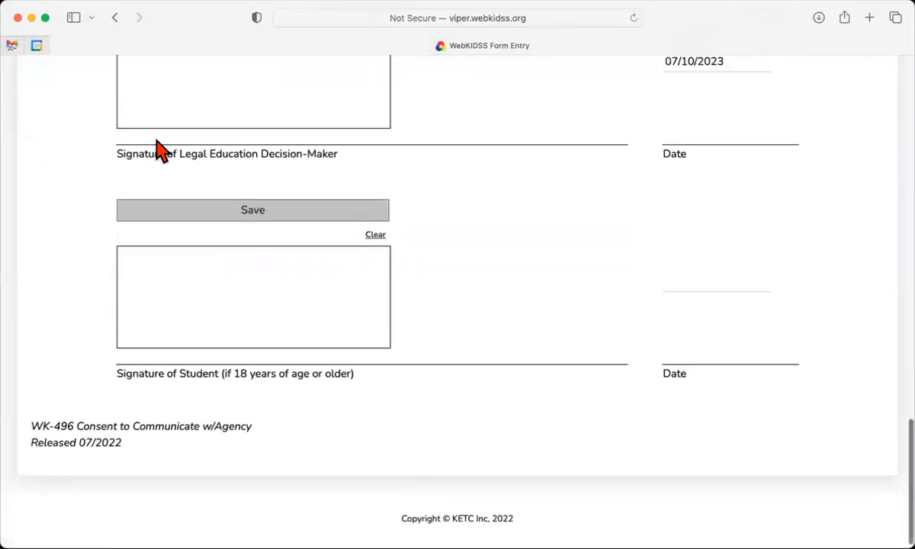
pyautogui.scroll(3, 159, 149)
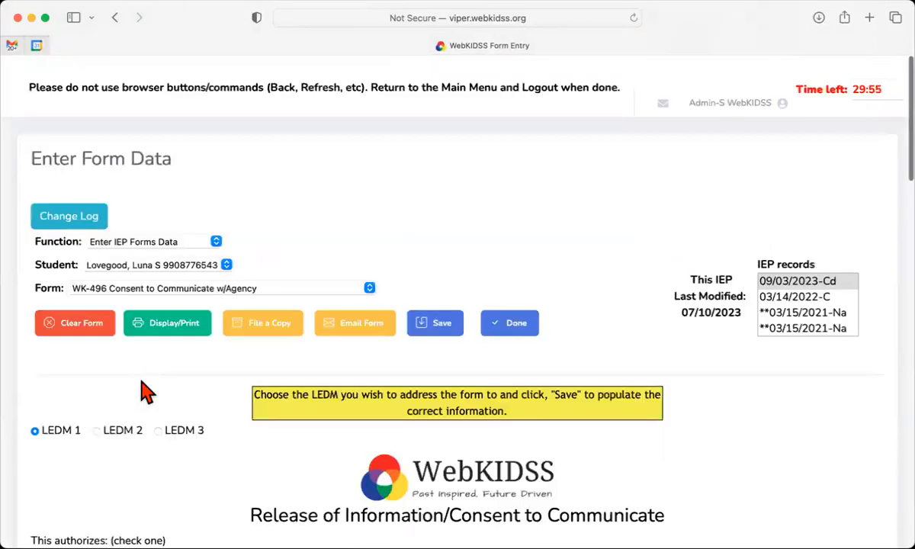